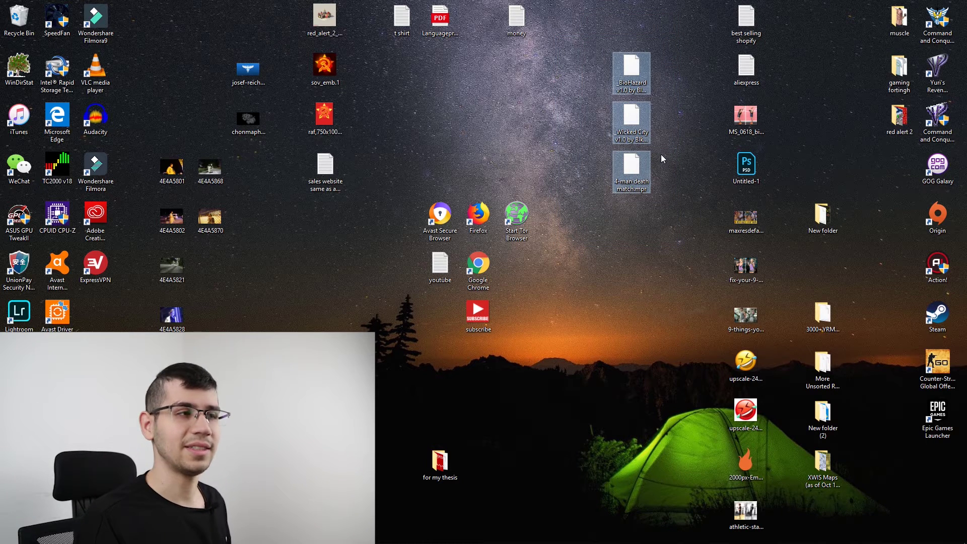
Step: Deselect the desktop map files and open File Explorer on This PC
click(674, 164)
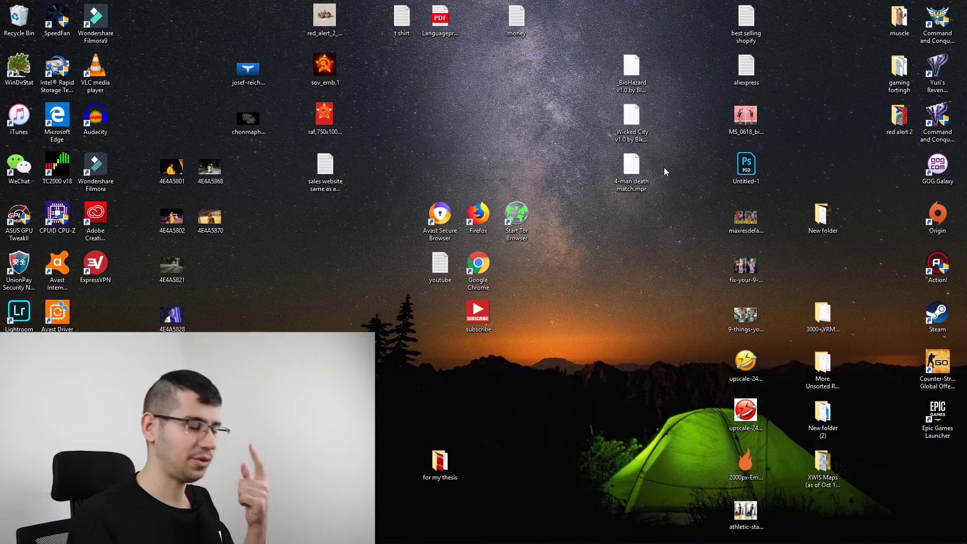
mouse_move(433, 535)
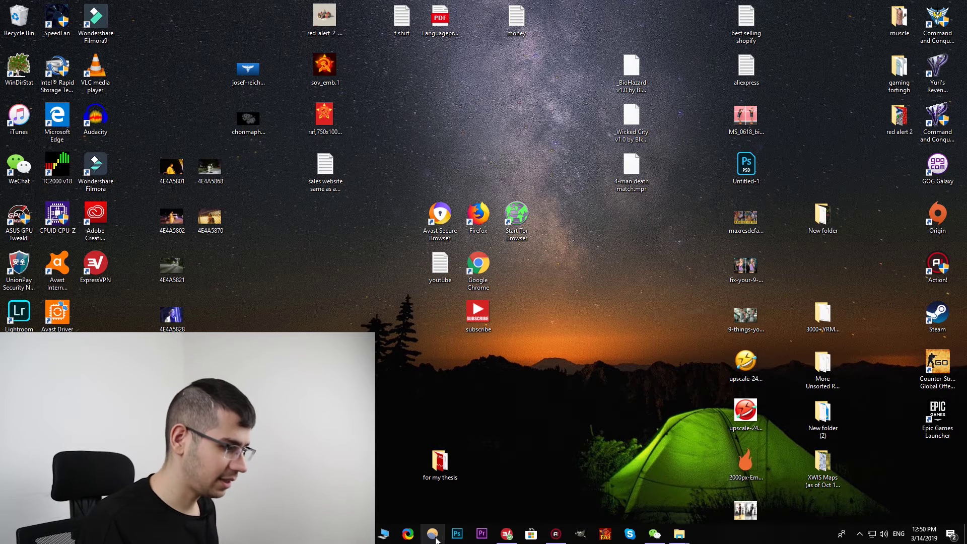
click(384, 534)
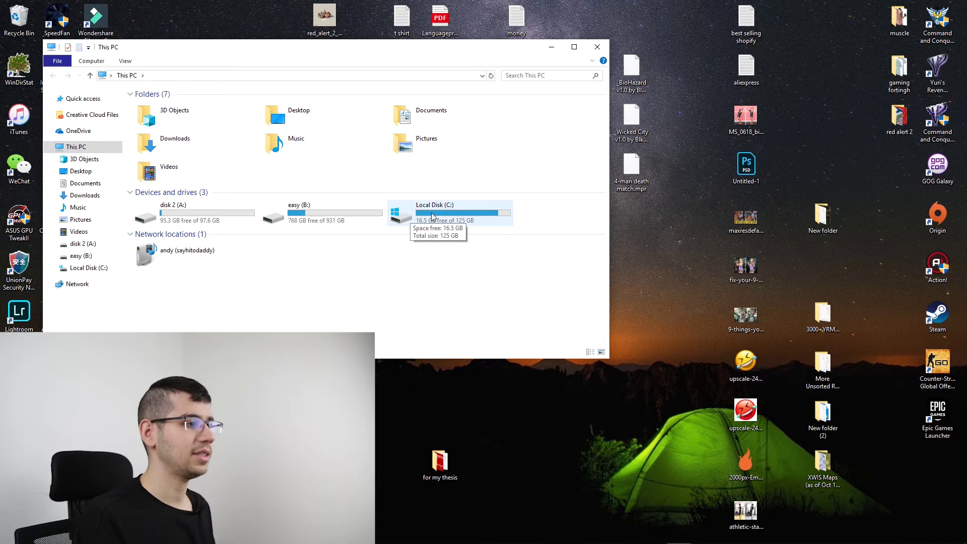
double_click(432, 217)
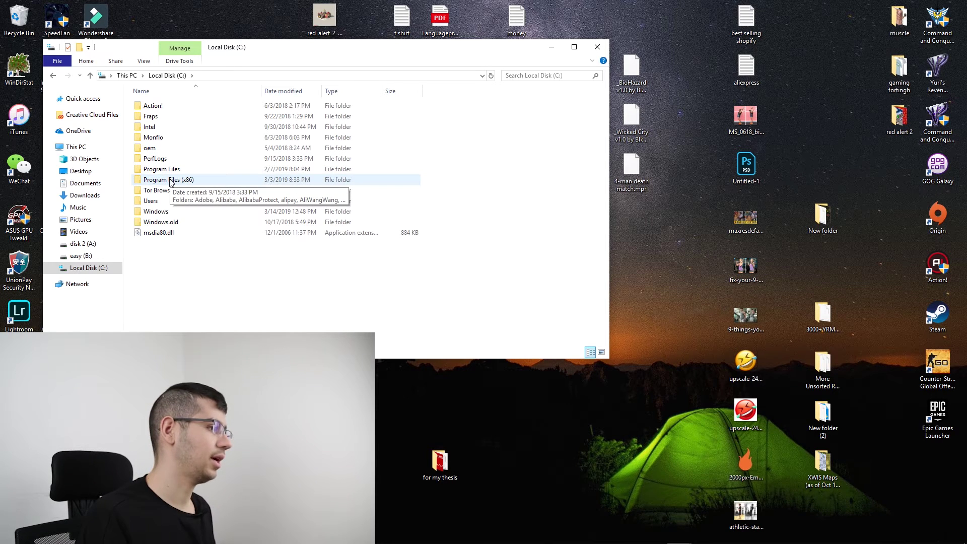
double_click(170, 181)
scroll(180, 188, down, 5)
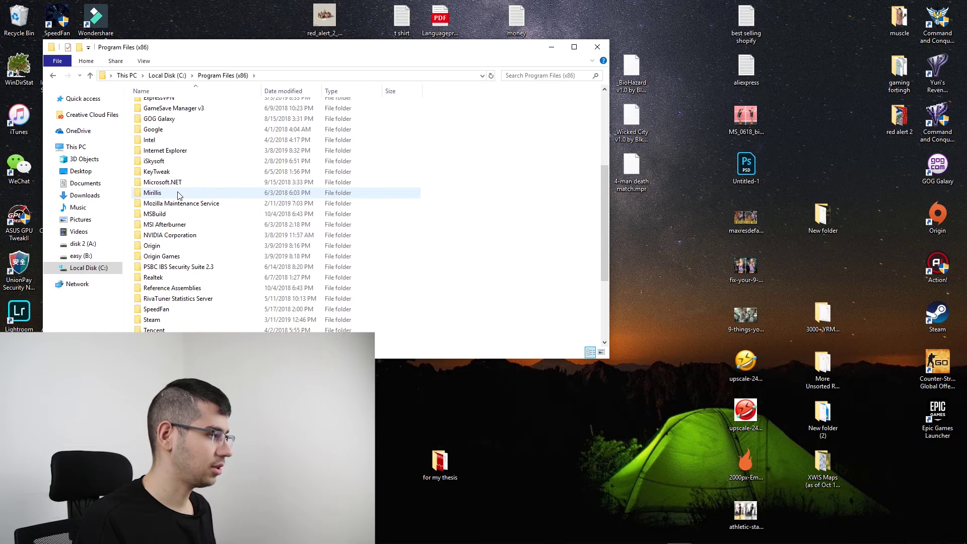
scroll(182, 233, down, 1)
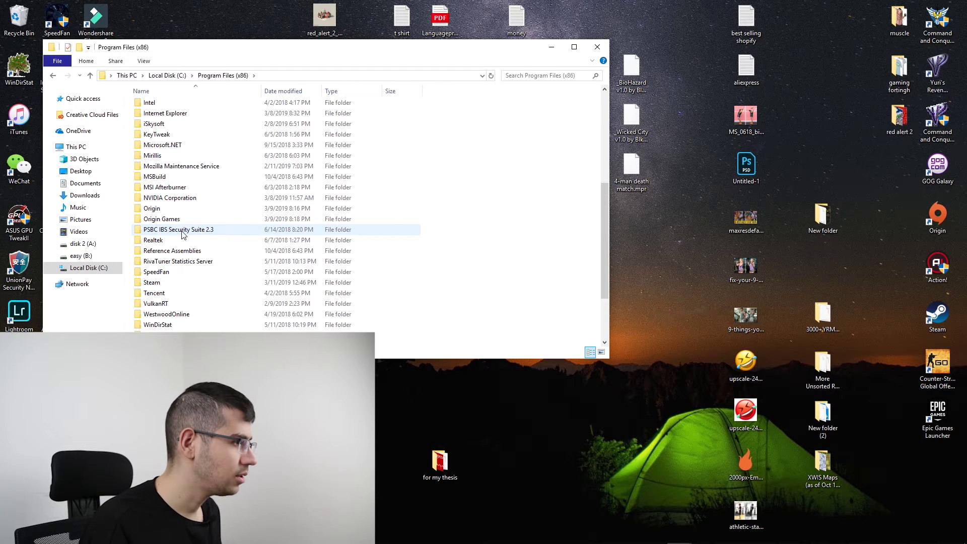
double_click(177, 222)
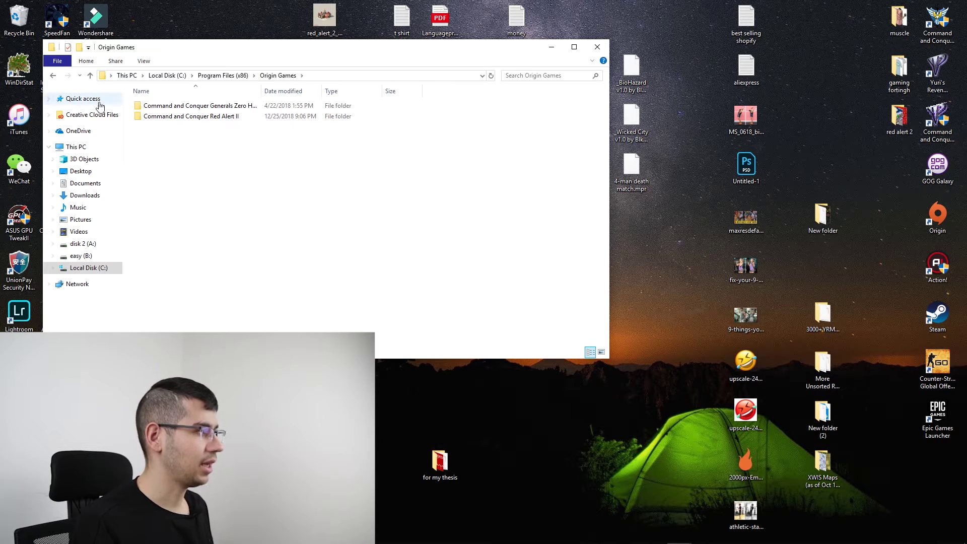
click(53, 76)
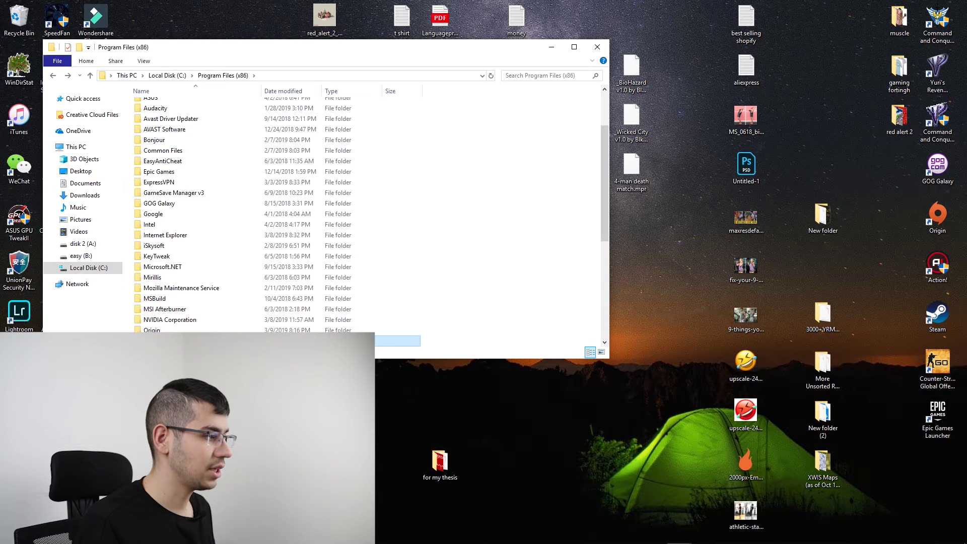
key(Return)
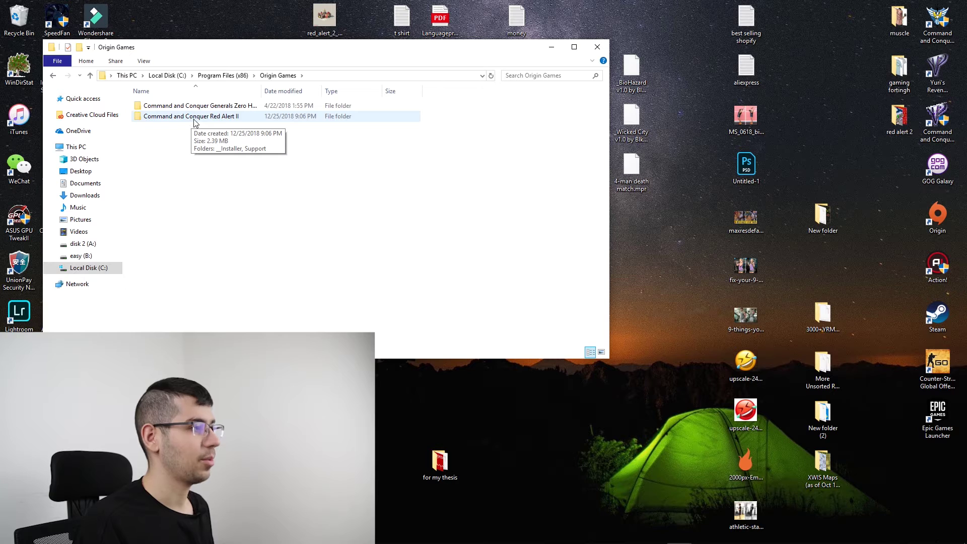
double_click(192, 117)
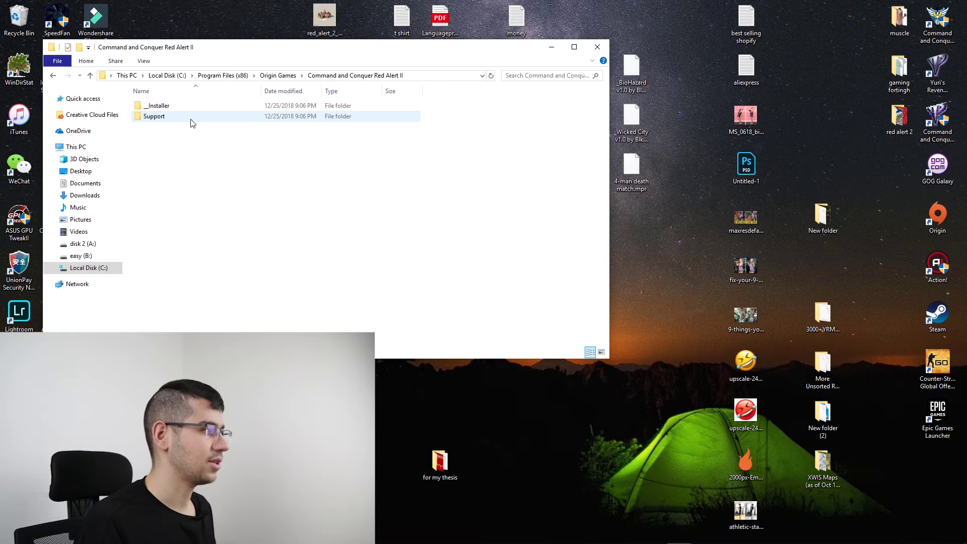
drag(166, 204, 171, 107)
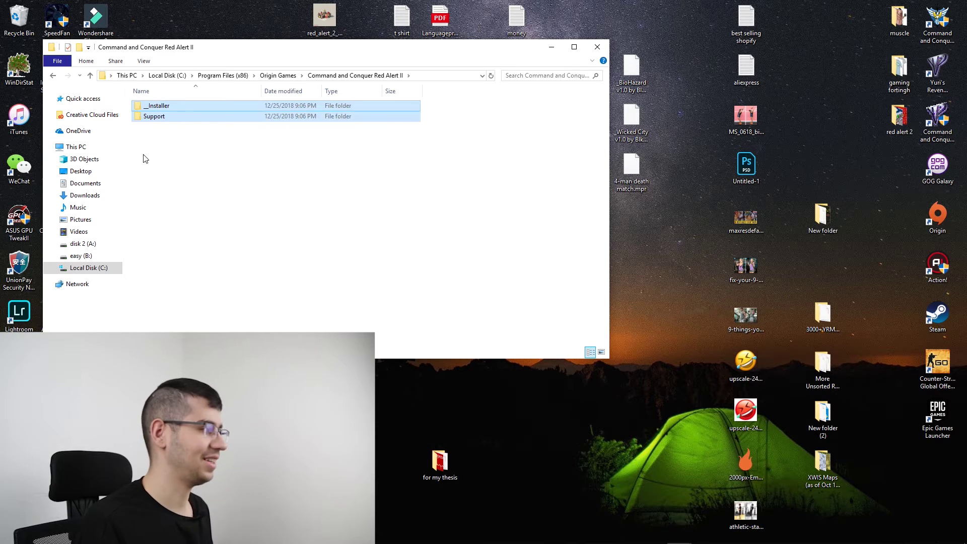
click(54, 76)
click(55, 76)
click(54, 76)
click(54, 76)
Step: Navigate from disk 2 (A:) through rd2 and Command and Conquer Red Alert II to Maps\Custom
double_click(176, 211)
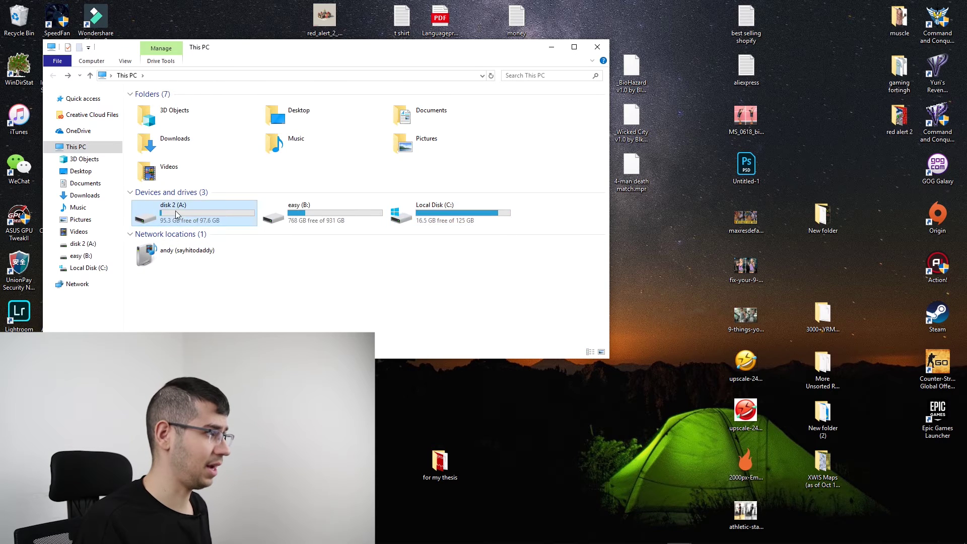
click(164, 127)
double_click(164, 127)
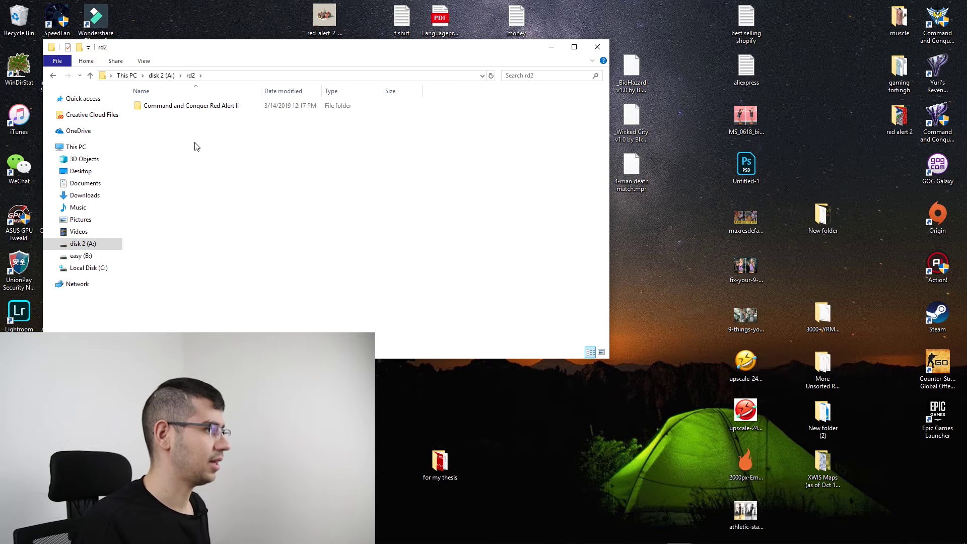
double_click(187, 107)
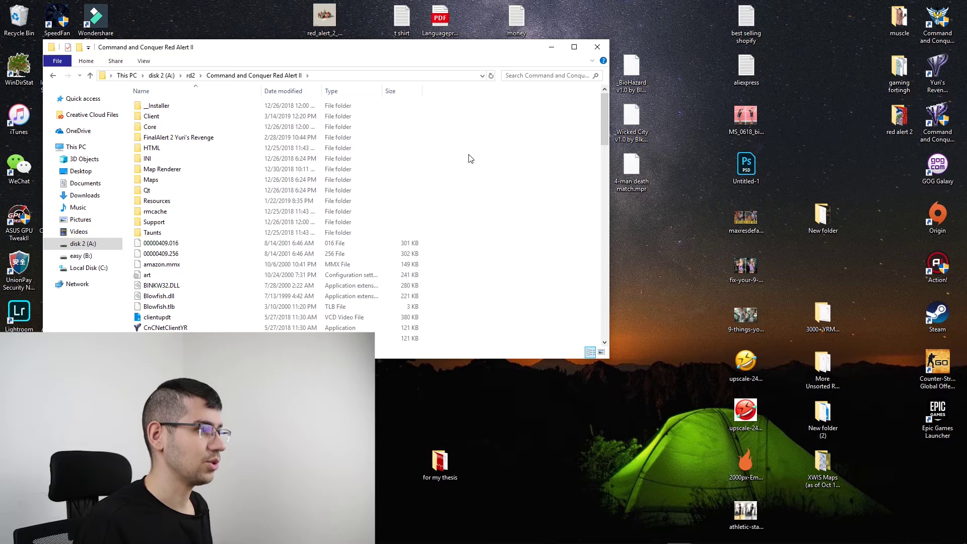
drag(483, 113, 453, 348)
scroll(524, 282, up, 20)
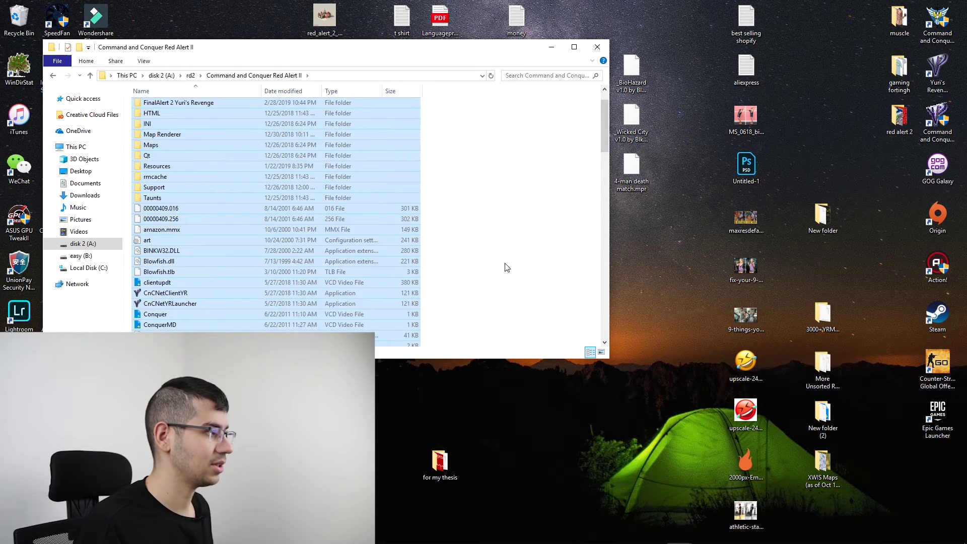
click(487, 217)
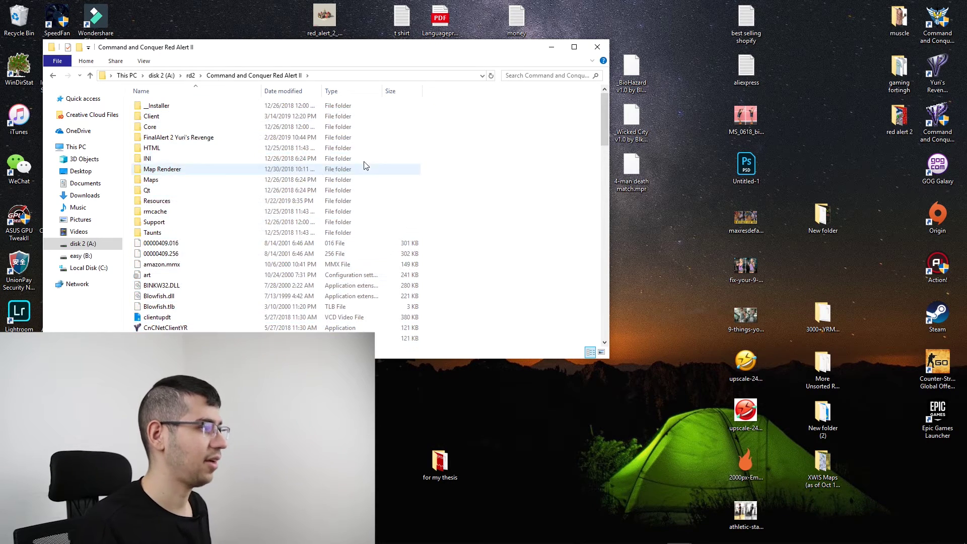
double_click(151, 180)
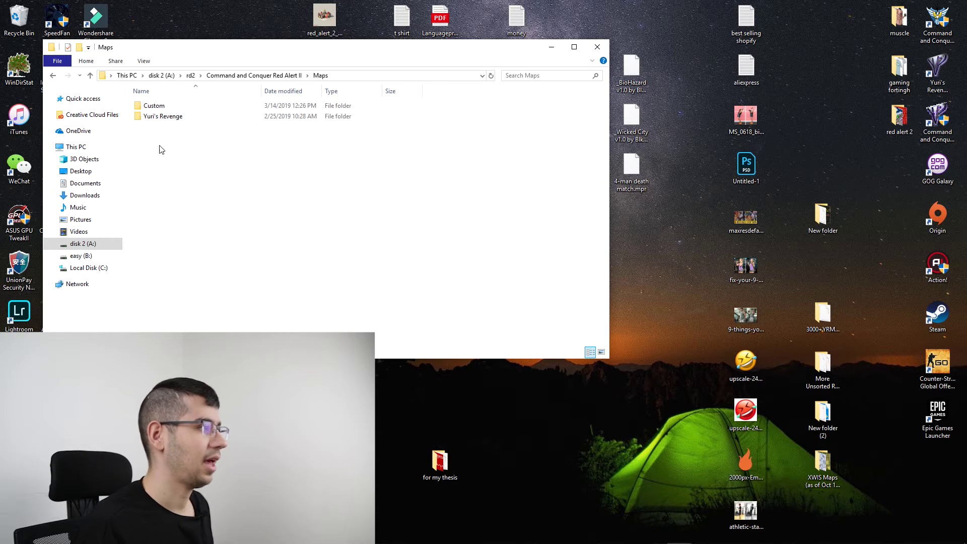
double_click(154, 106)
Step: Copy the three desktop map files into the Custom folder
drag(494, 110, 495, 159)
drag(666, 35, 610, 230)
drag(630, 166, 317, 230)
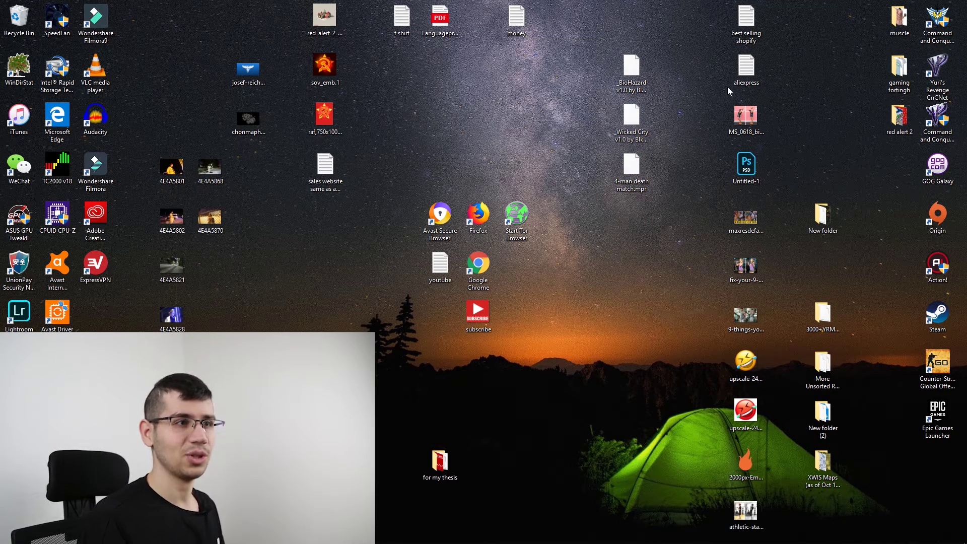
Step: Open the Yuri's Revenge install folder from its shortcut and check Maps\Custom for the maps
right_click(938, 67)
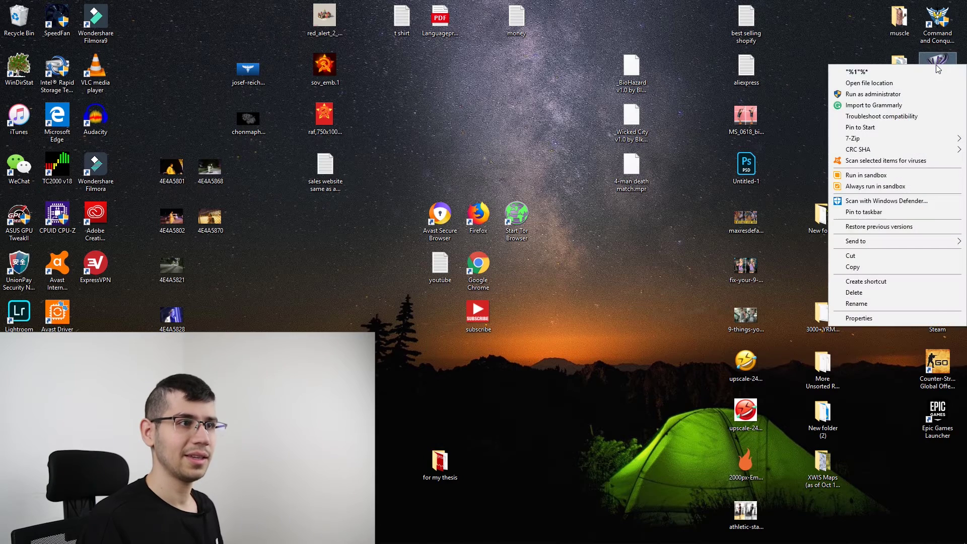
click(882, 83)
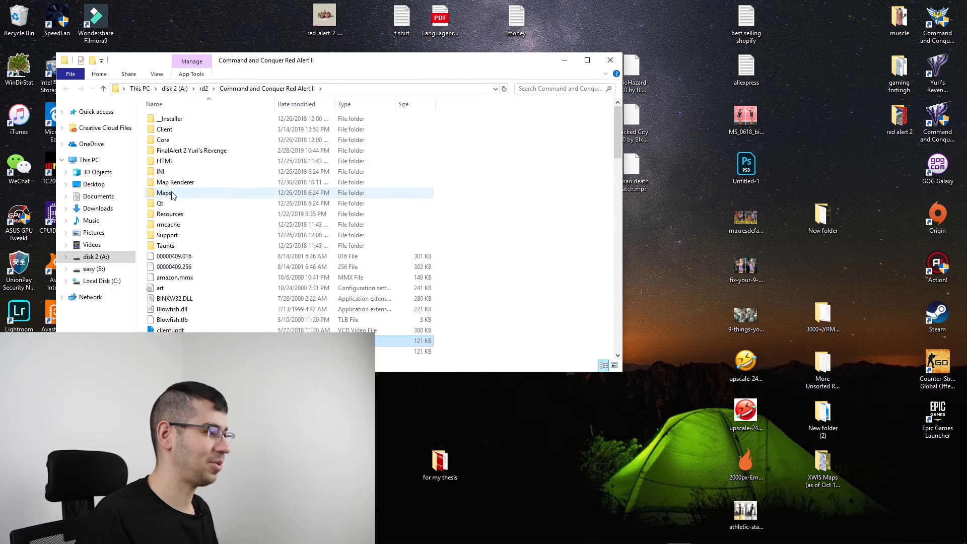
double_click(182, 193)
double_click(200, 121)
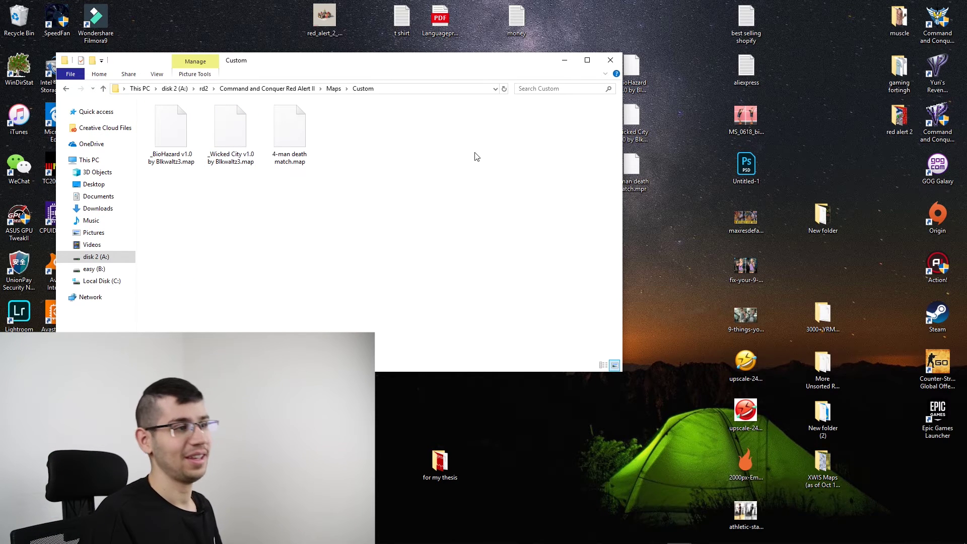
Step: Deselect the desktop map icons and launch Yuri's Revenge from its desktop shortcut
drag(454, 60, 433, 69)
drag(710, 54, 598, 202)
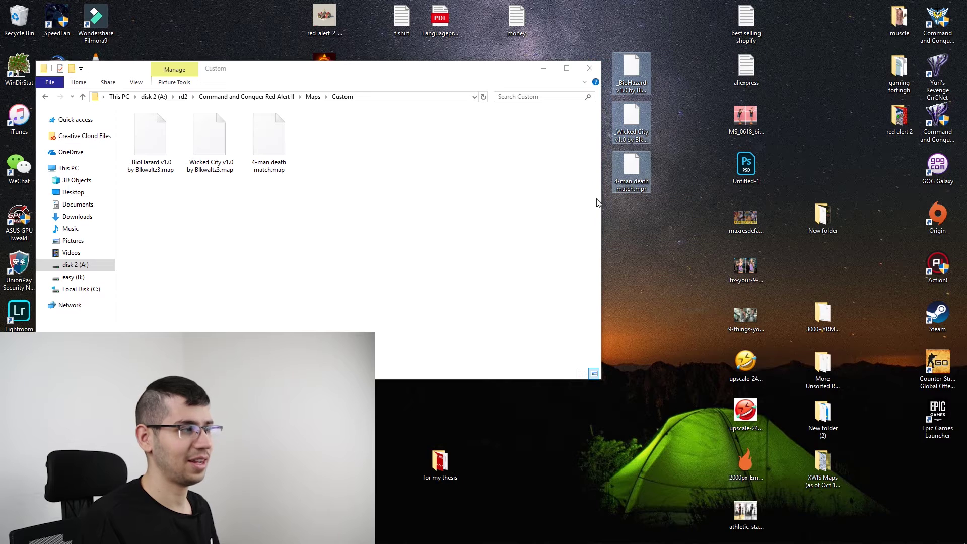
drag(639, 172, 656, 219)
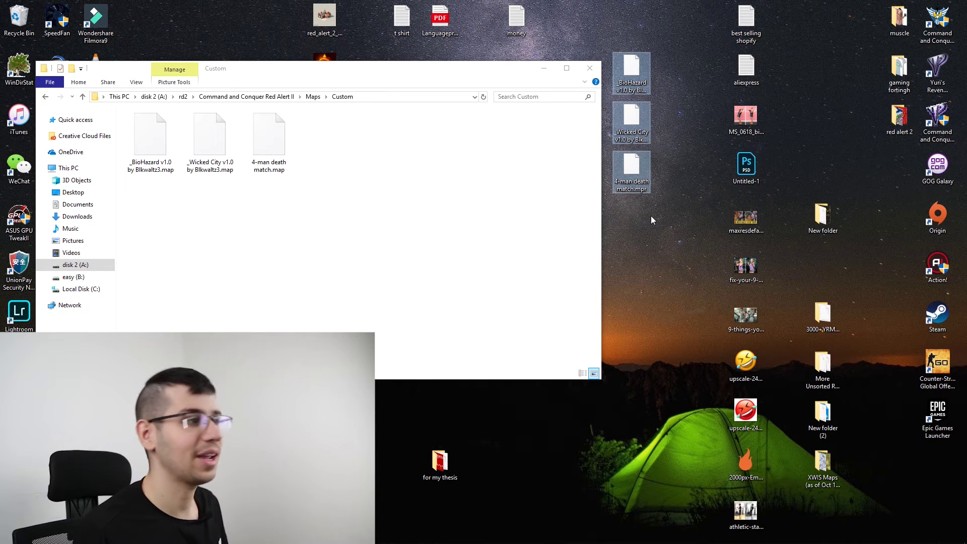
click(649, 226)
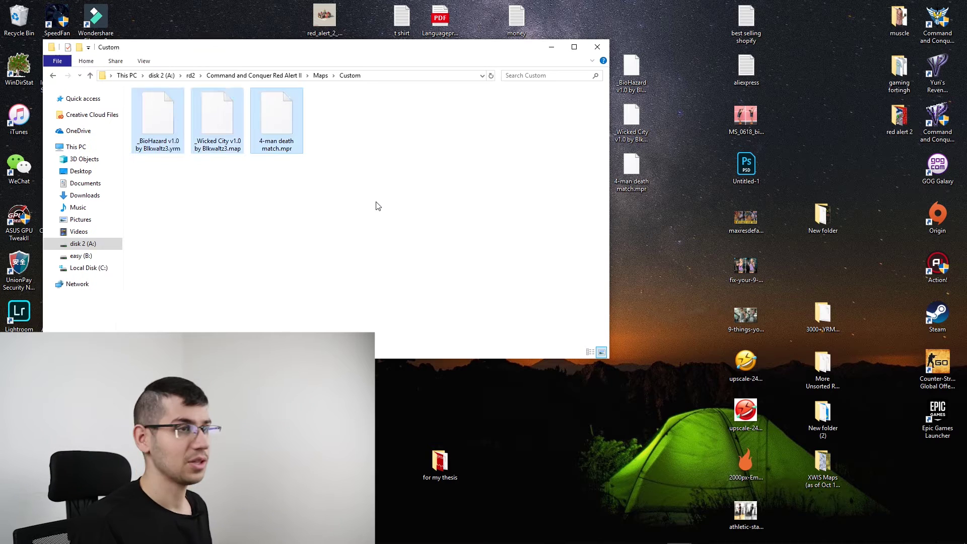
click(377, 204)
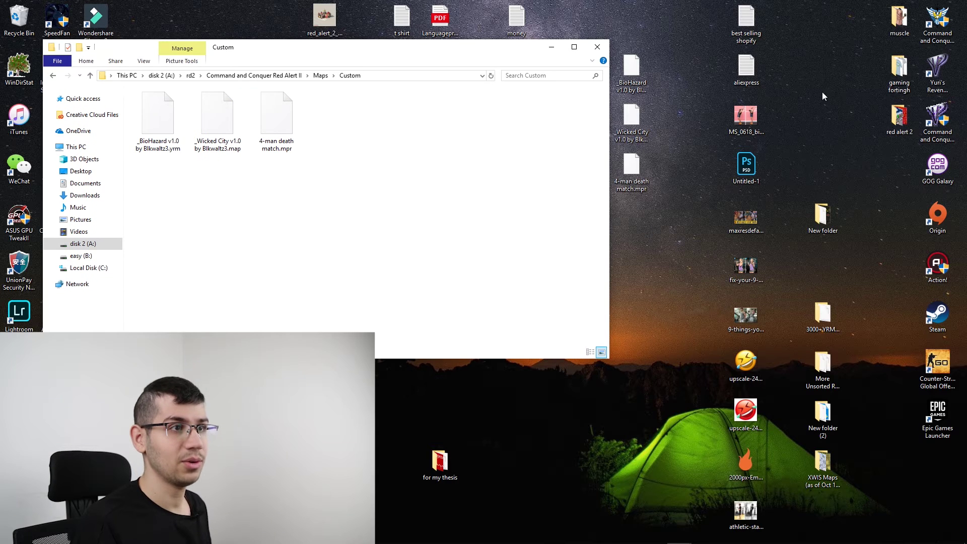
double_click(938, 70)
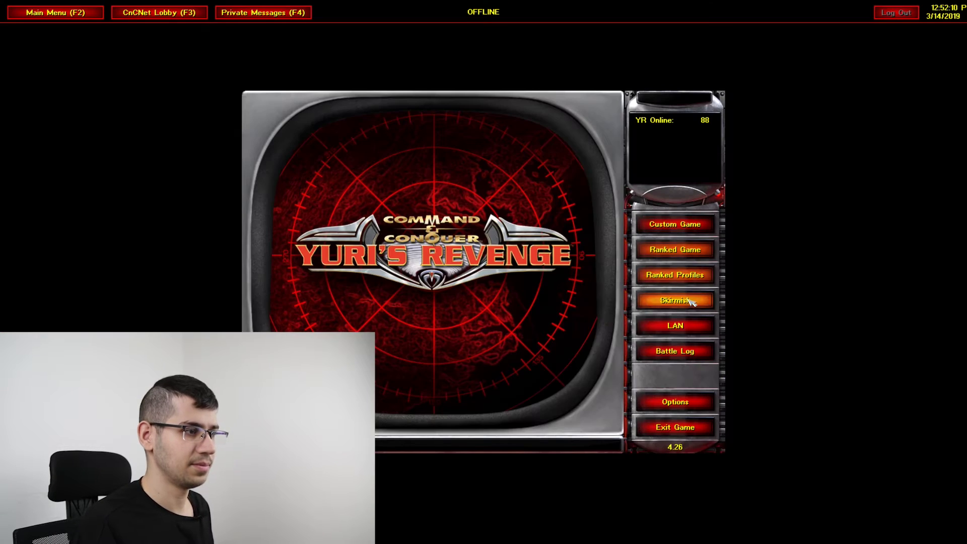
Step: Set the Skirmish game type to Standard, showing only Wicked City, then return to the main menu
click(675, 297)
click(467, 34)
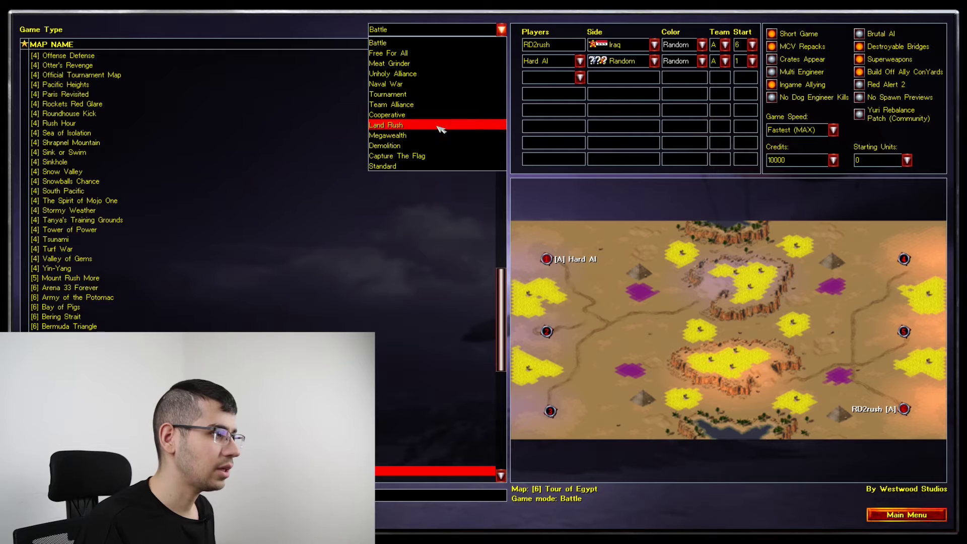
click(438, 166)
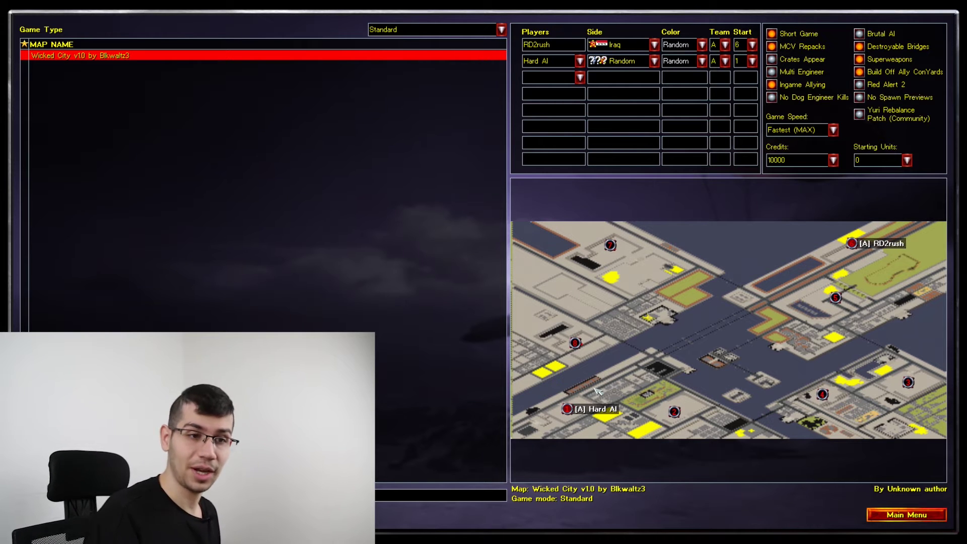
click(880, 514)
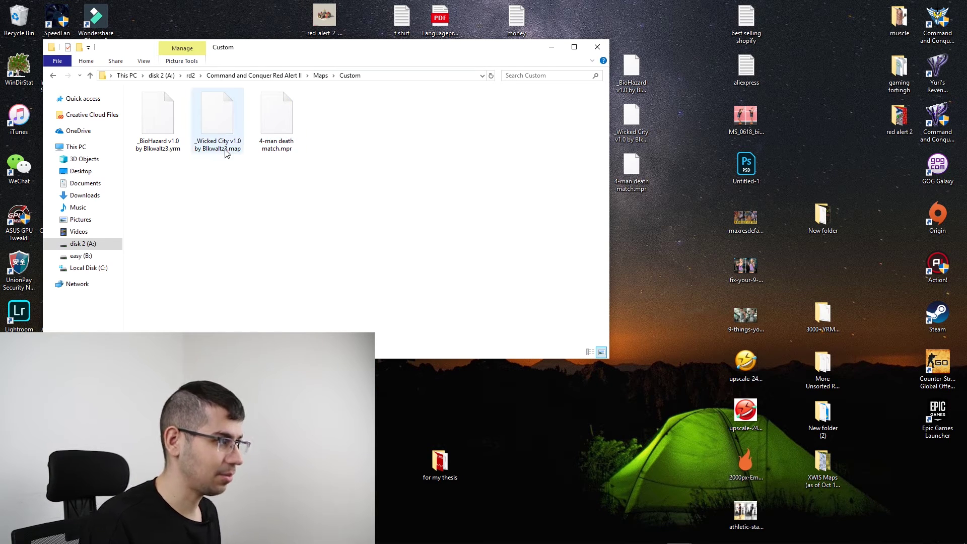
Step: Rename the 4-man death match file's extension to .map, confirming the extension change
right_click(281, 127)
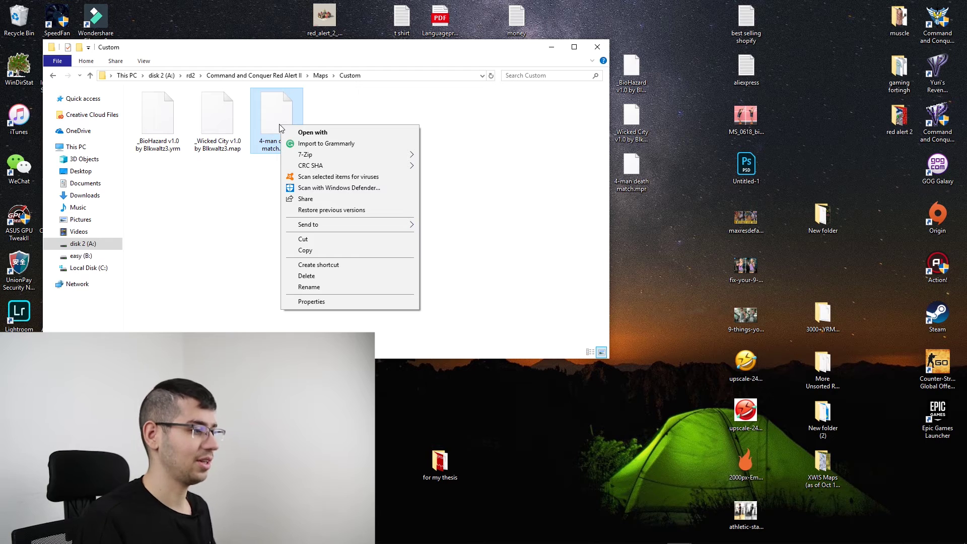
click(304, 287)
drag(299, 146, 291, 151)
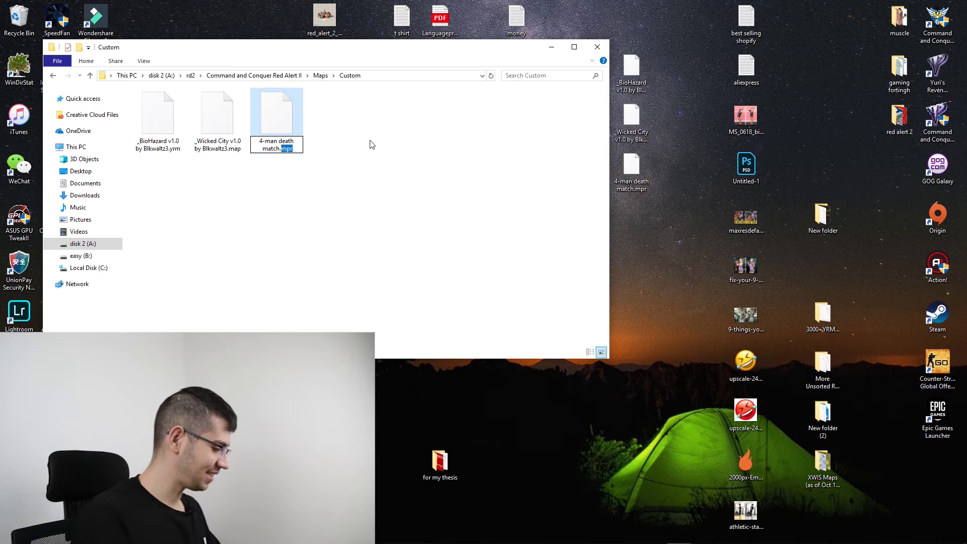
text(map)
key(Return)
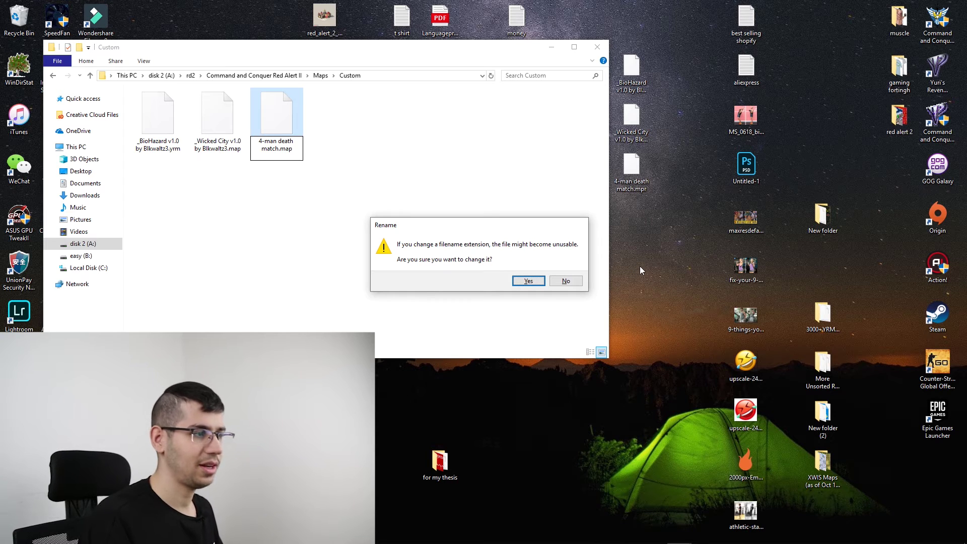
click(528, 281)
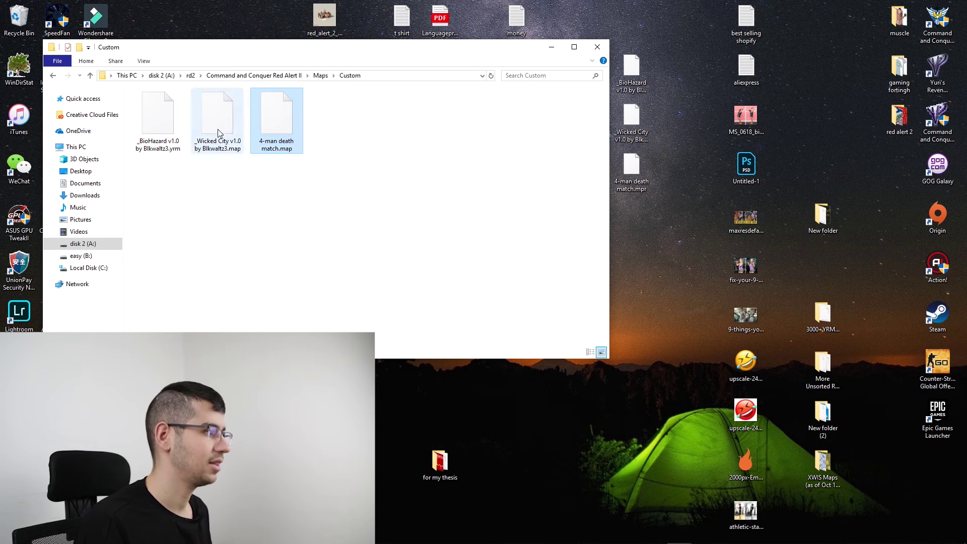
Step: Rename the BioHazard file's .yrm extension to .map, confirming the extension change
right_click(162, 126)
click(282, 288)
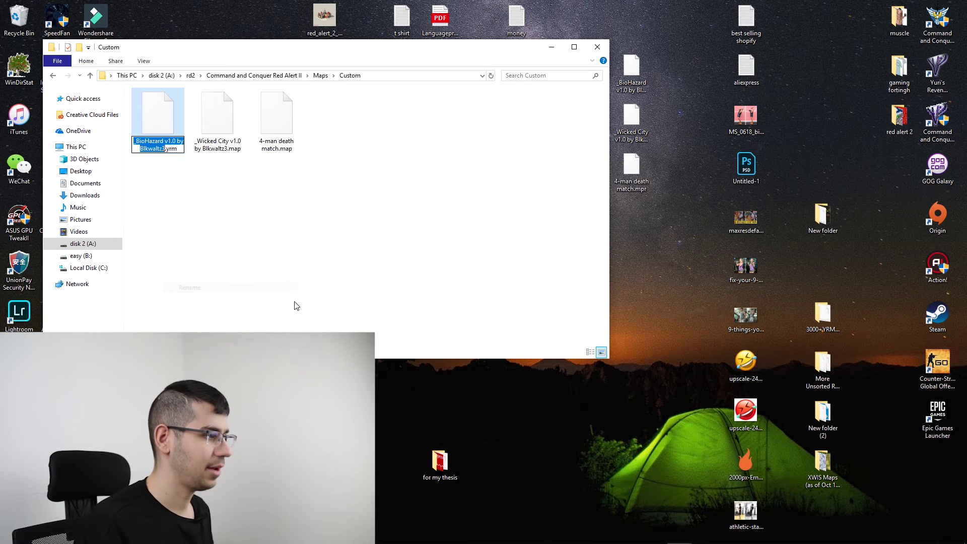
click(178, 147)
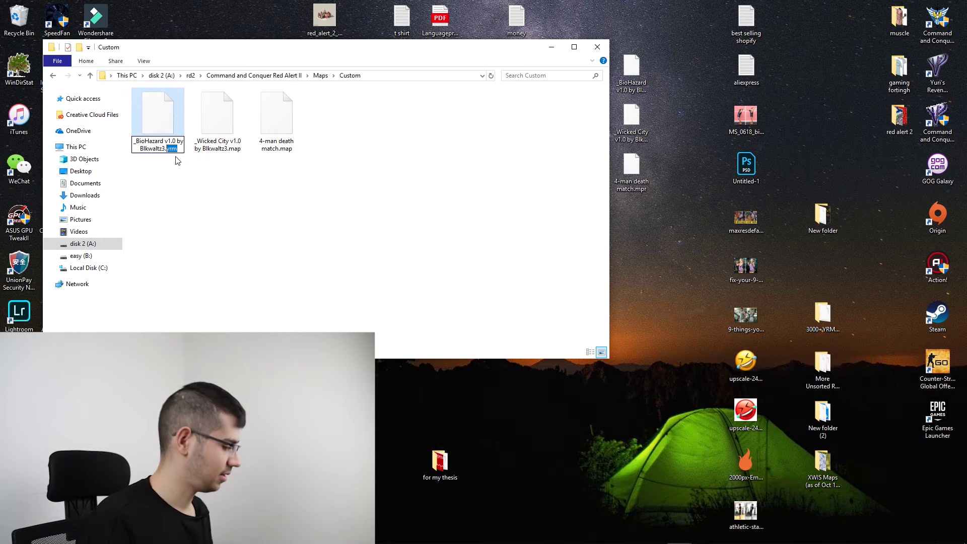
text(map)
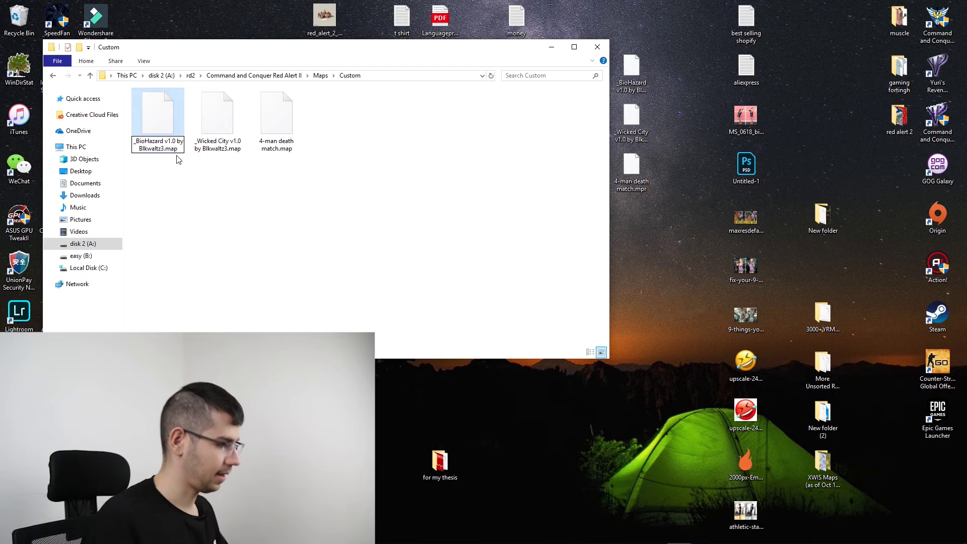
key(Return)
click(528, 281)
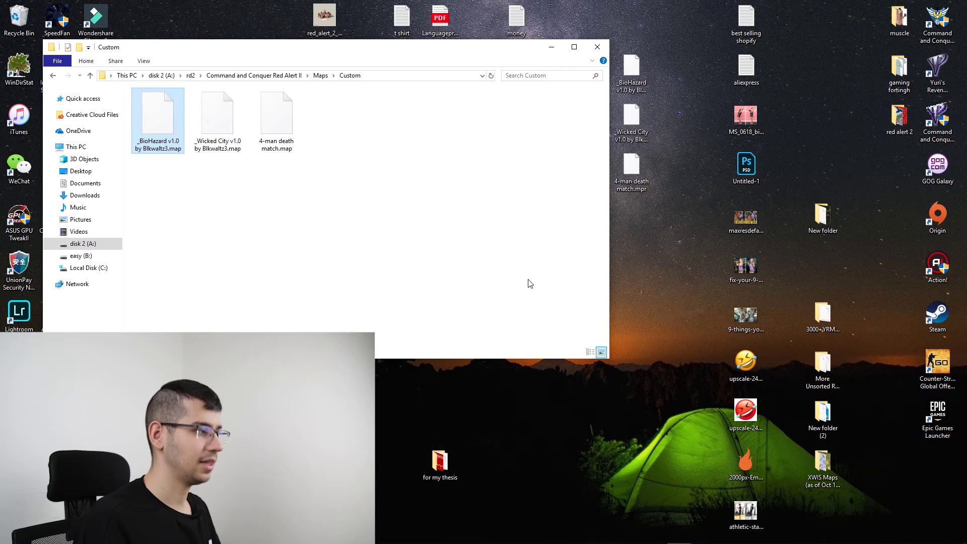
Step: Relaunch Yuri's Revenge and set the Skirmish game type to Standard
double_click(931, 84)
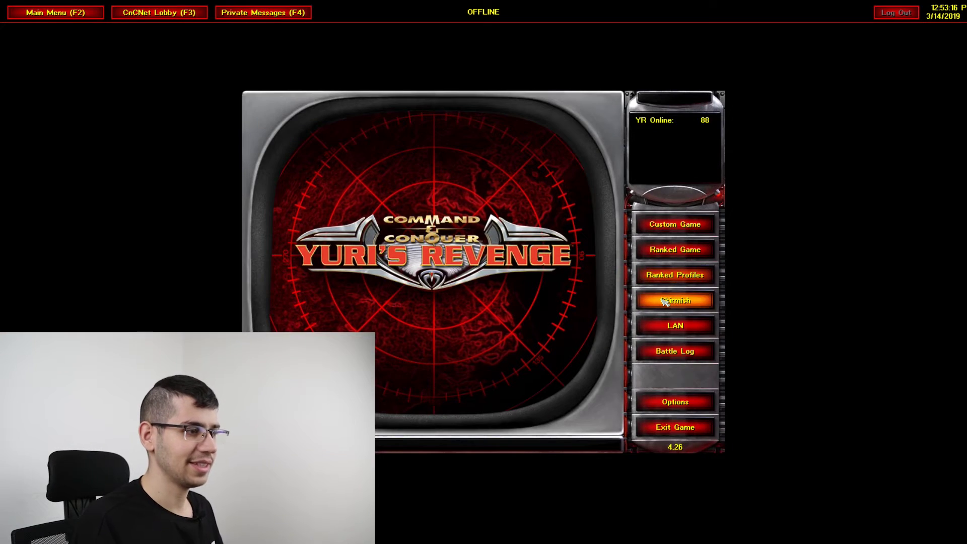
click(675, 301)
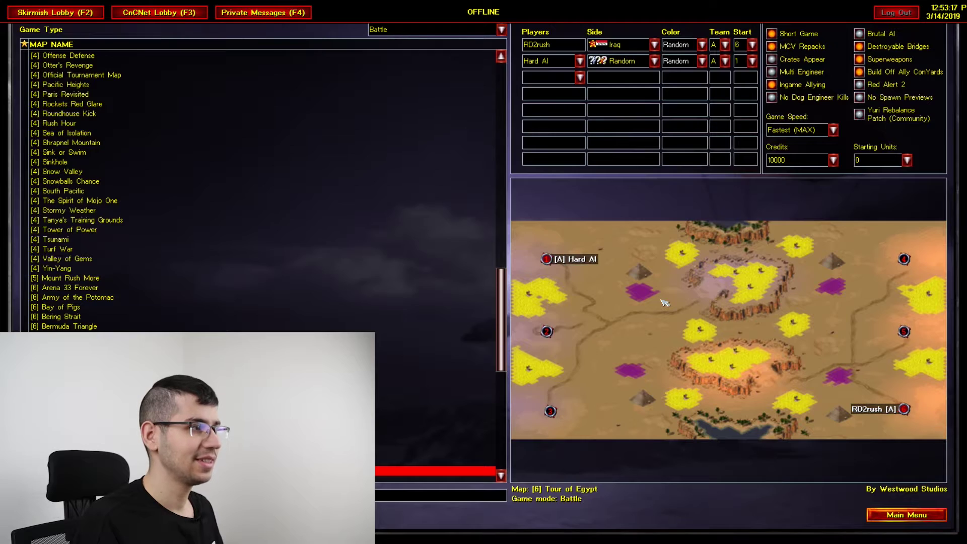
click(398, 29)
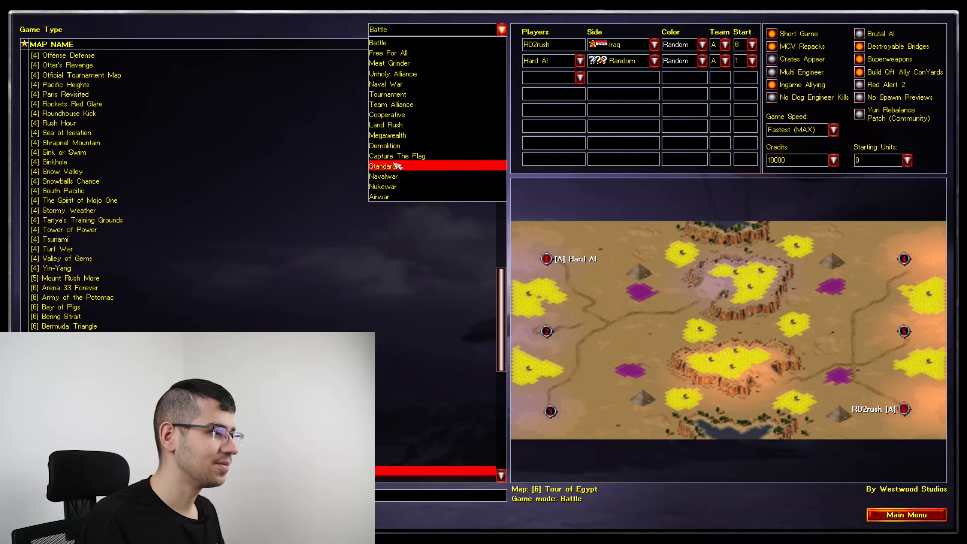
click(398, 166)
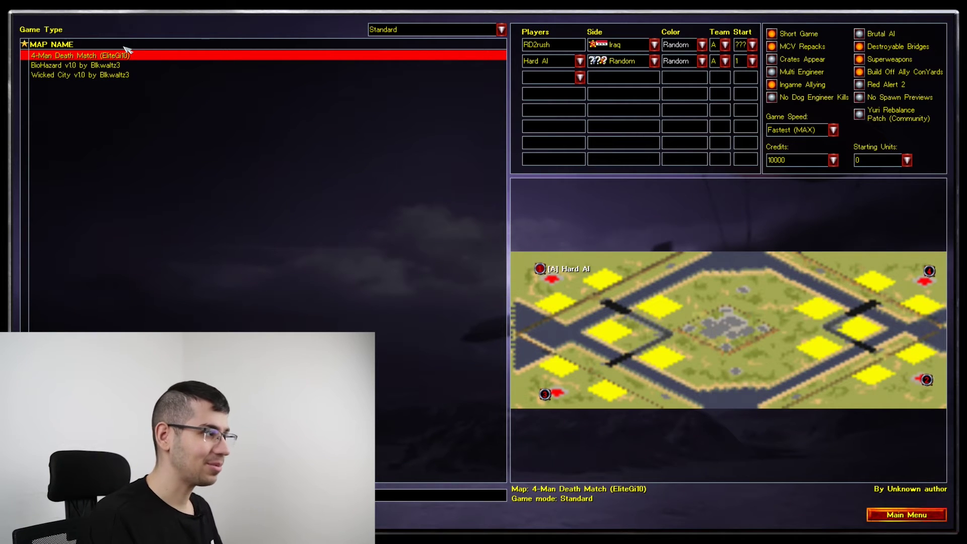
Step: Preview the 4-Man Death Match, BioHazard and Wicked City maps in the list
click(161, 66)
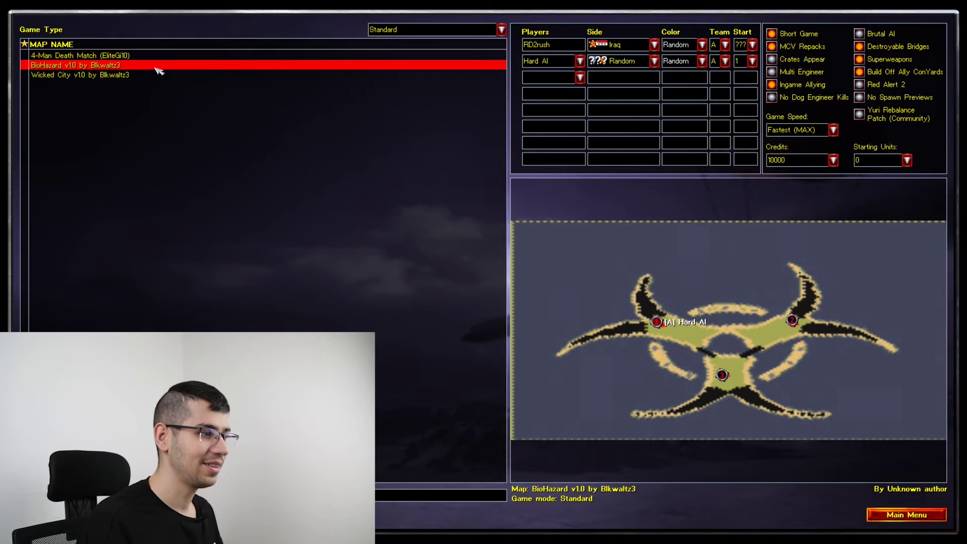
click(152, 76)
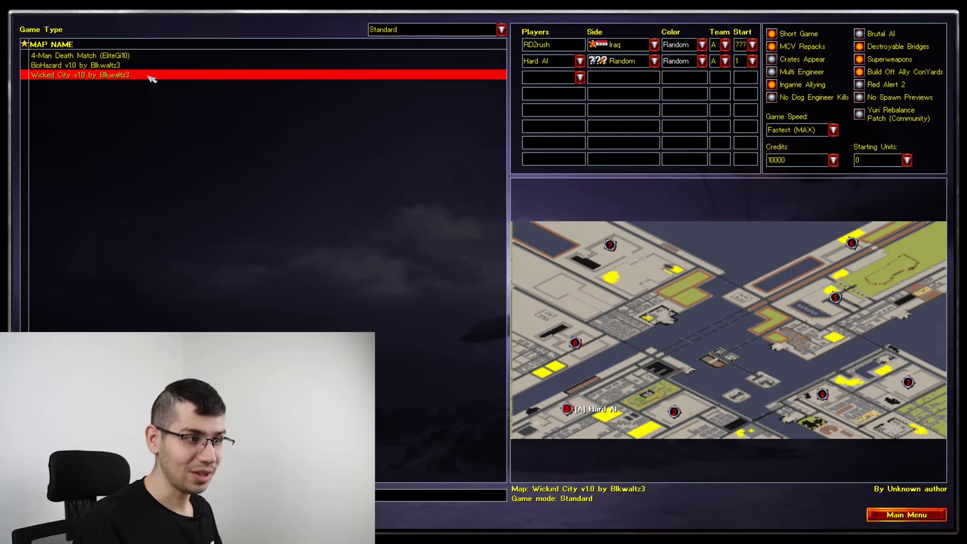
key(Up)
key(Up)
key(Down)
key(Down)
key(Up)
key(Up)
key(Down)
key(Down)
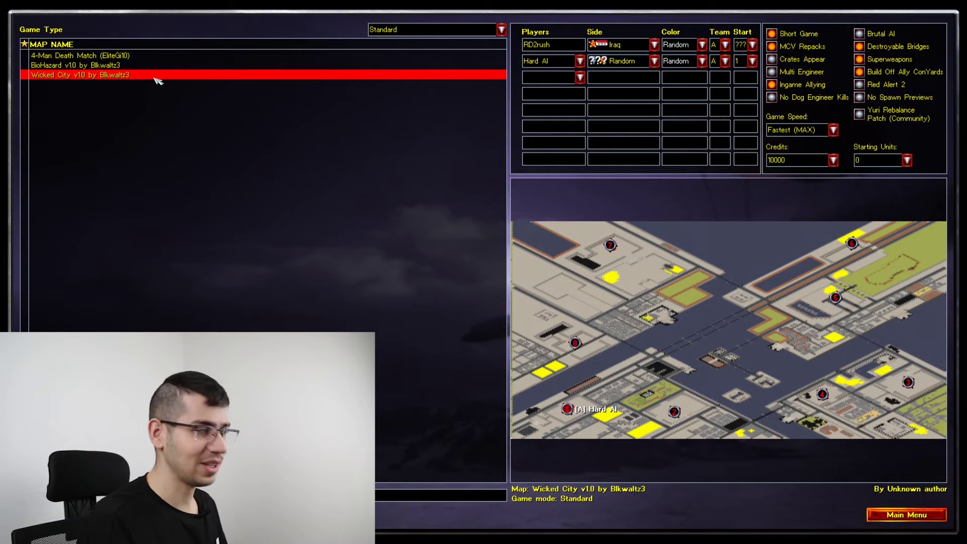